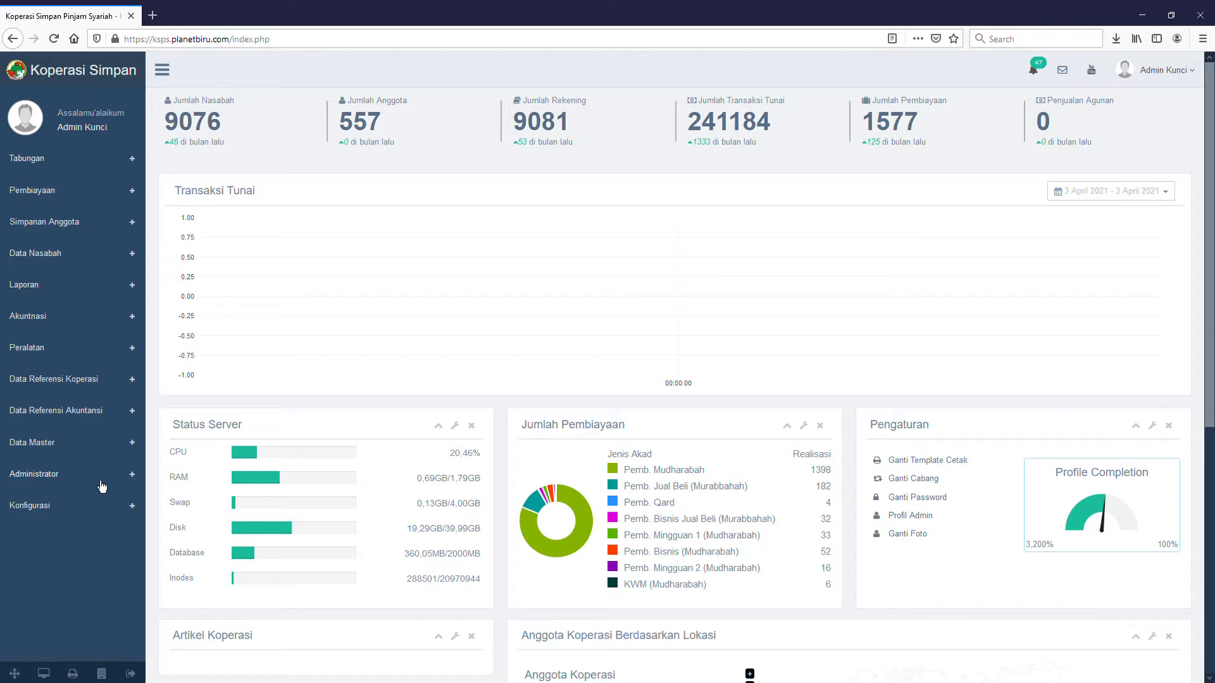
Open the Administrator list from the sidebar's Administrator section.
left_click(101, 481)
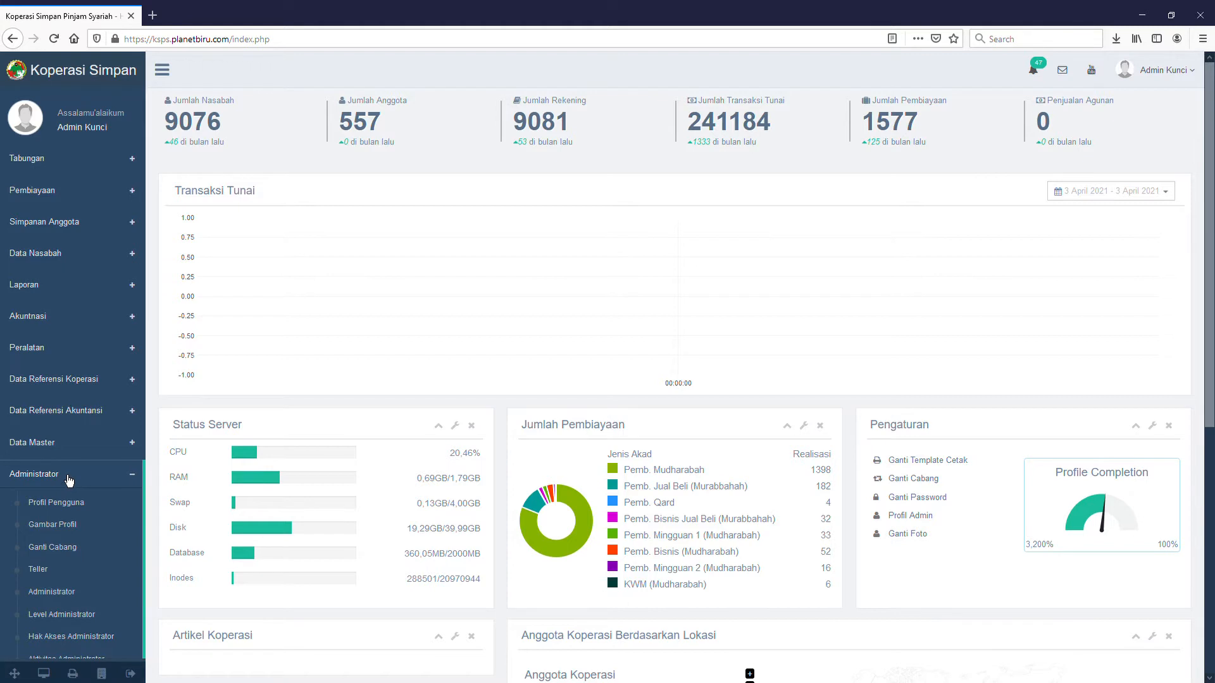
left_click(61, 602)
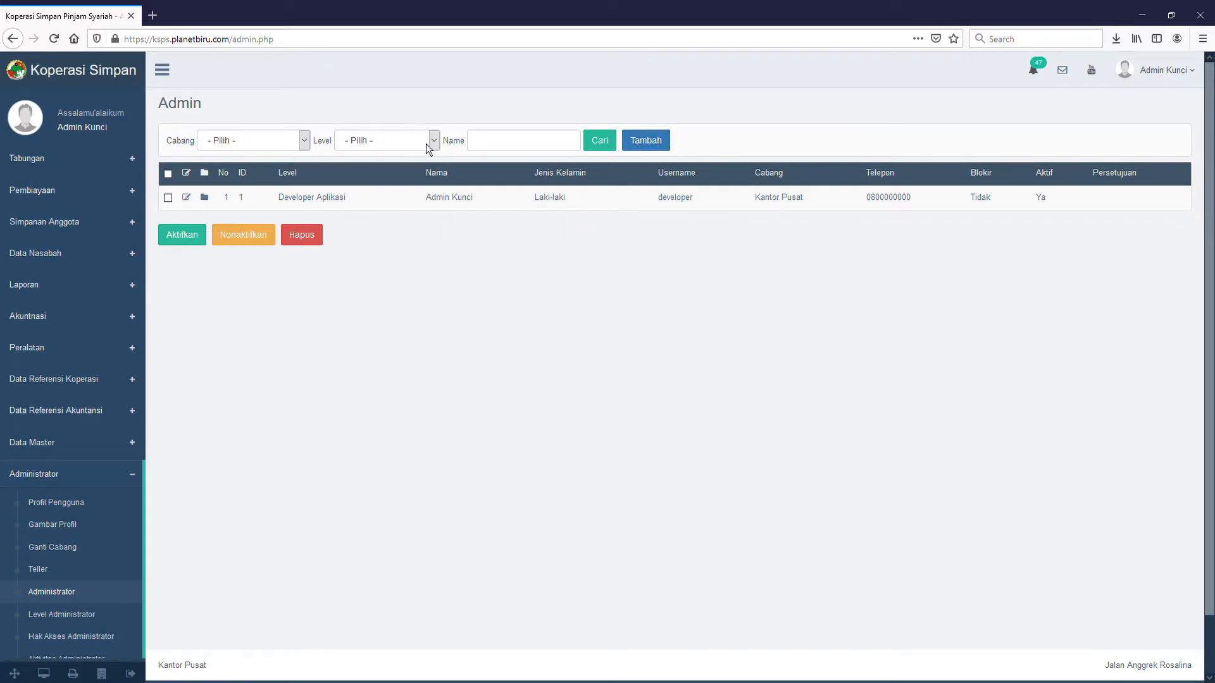
Start a new administrator record from the Admin page's Tambah button.
left_click(637, 149)
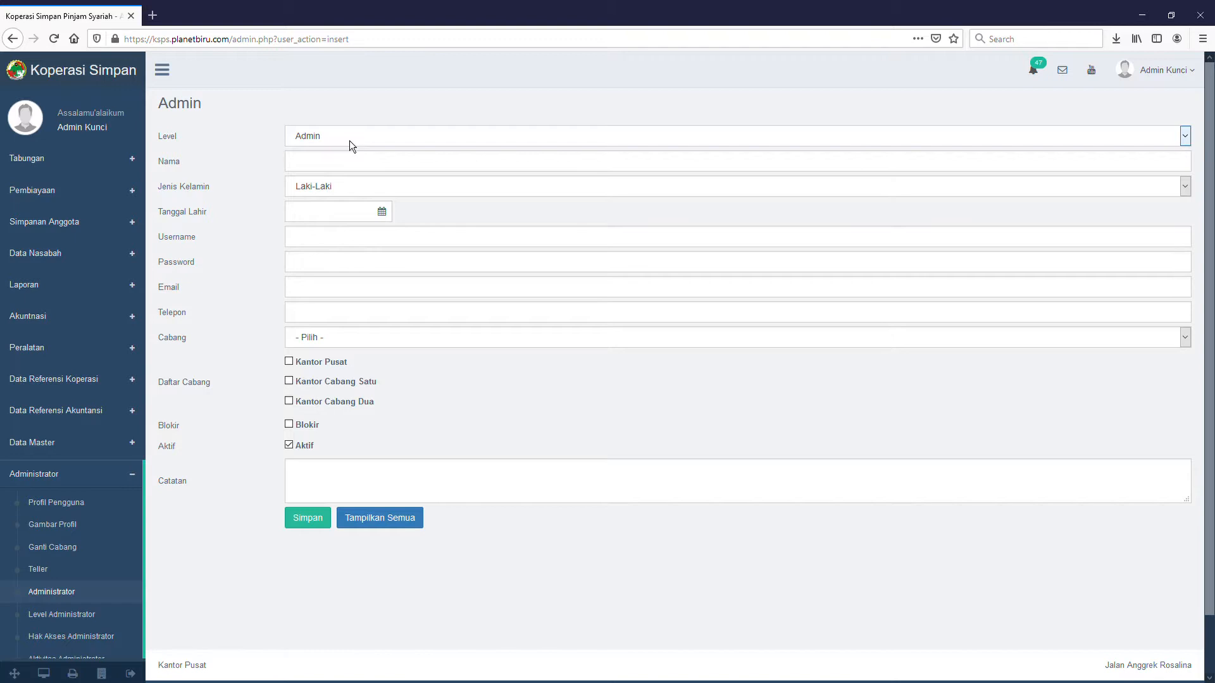
Enter the new admin's name in the Nama field, removing a stray mistyped letter.
left_click(316, 167)
left_click(315, 175)
type("S")
key("BackSpace")
type("Budi")
Pick 23 July 2002 as the Tanggal Lahir in the date picker.
left_click(350, 214)
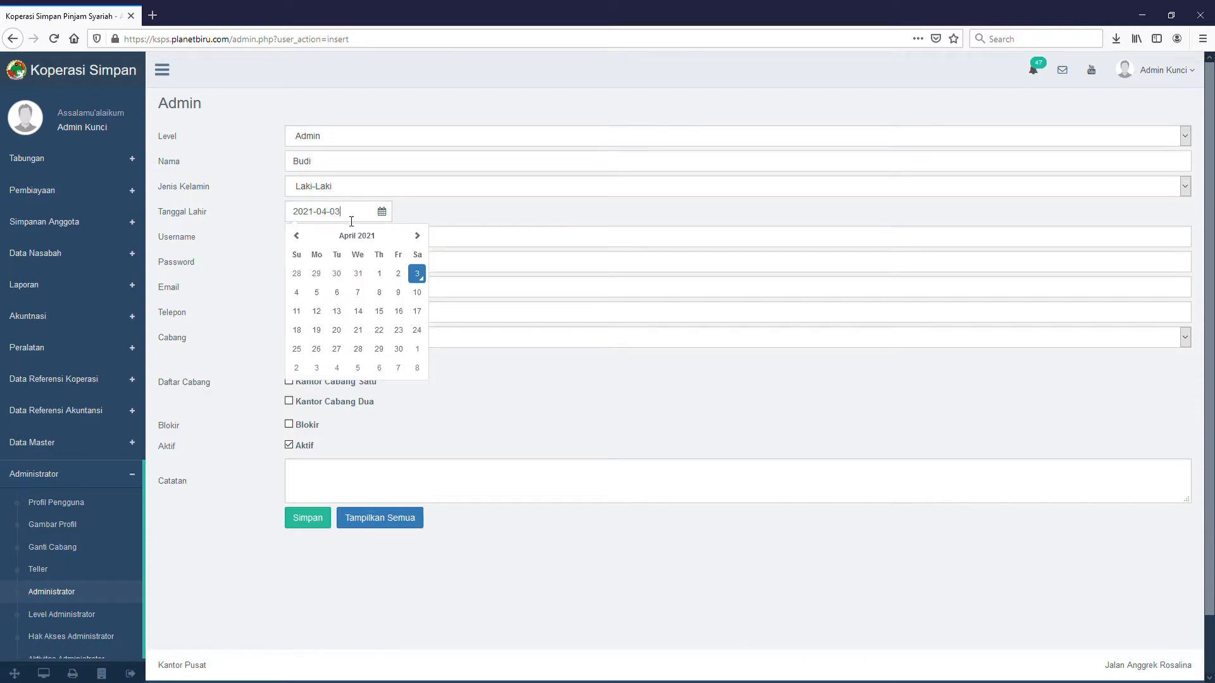
left_click(297, 236)
left_click(371, 244)
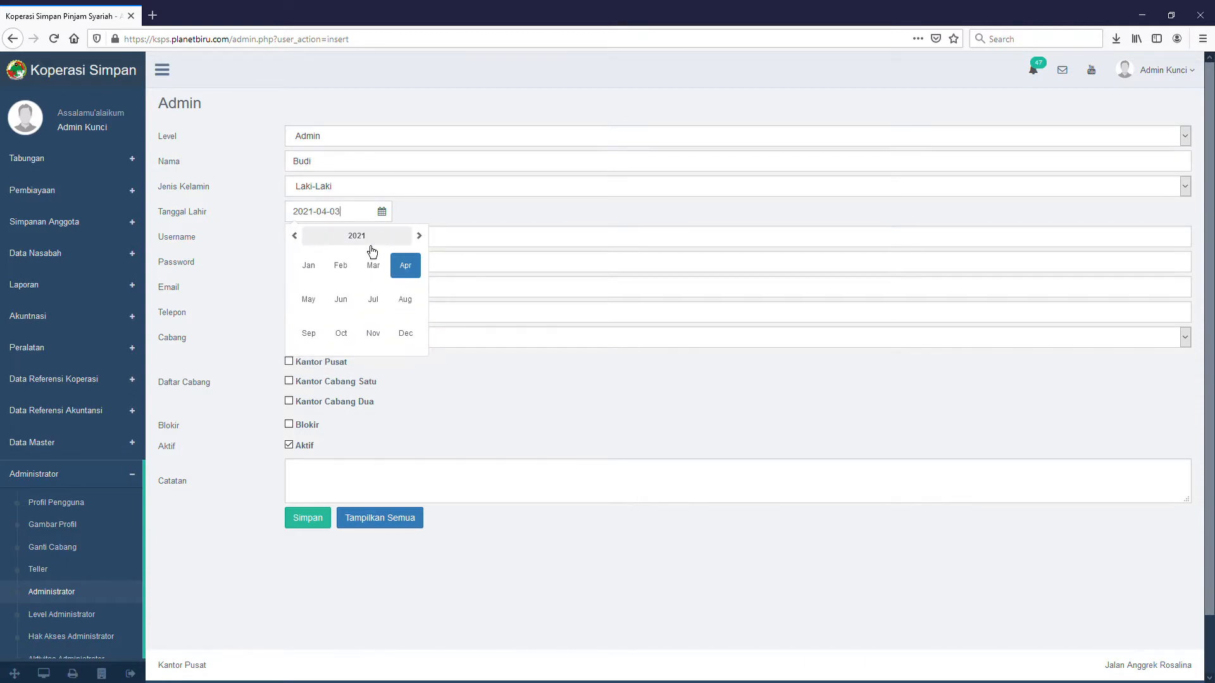
left_click(376, 248)
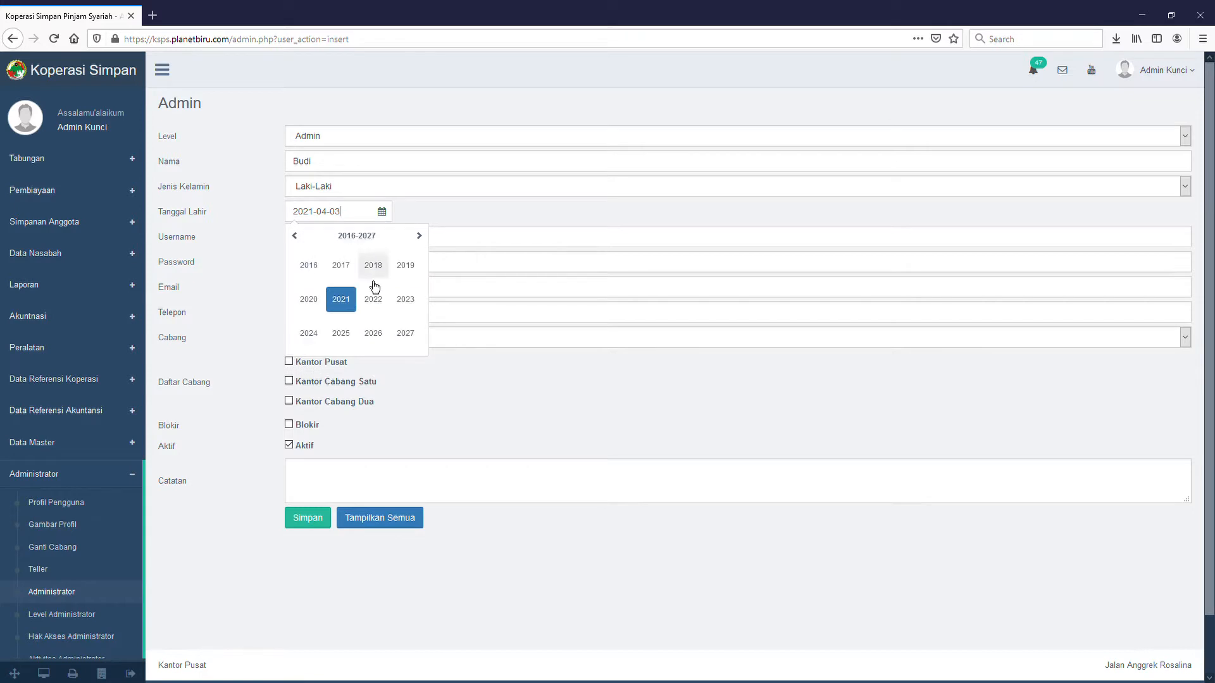
left_click(296, 236)
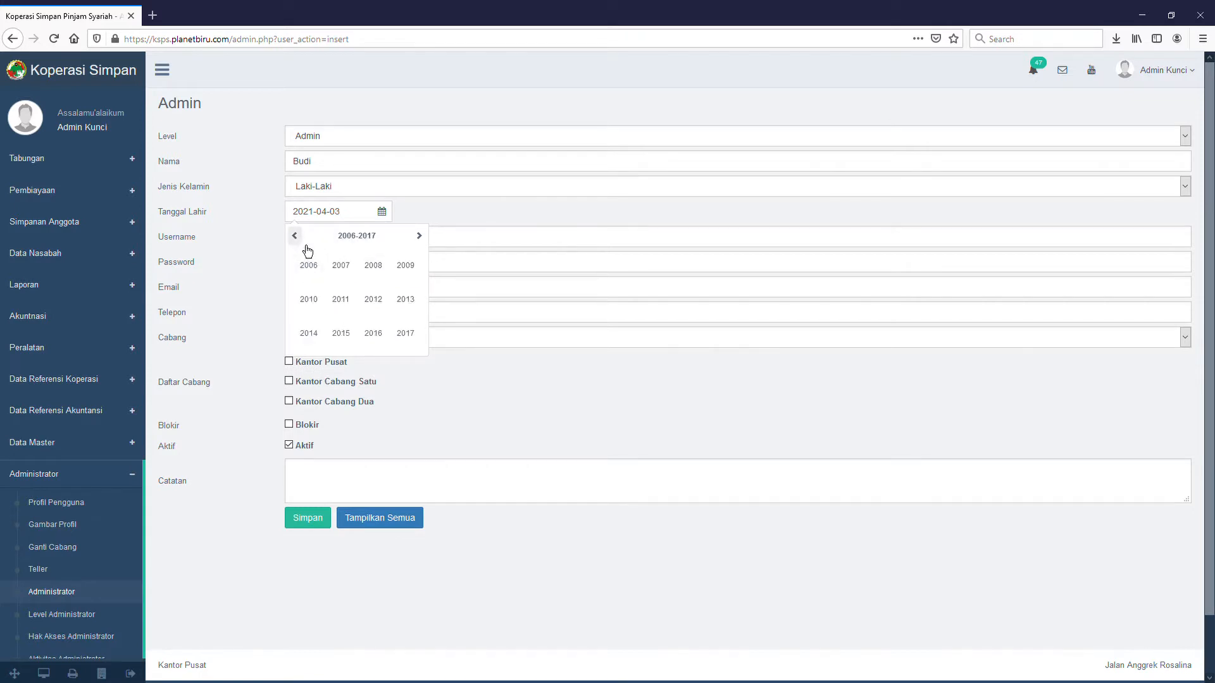
left_click(296, 237)
left_click(379, 308)
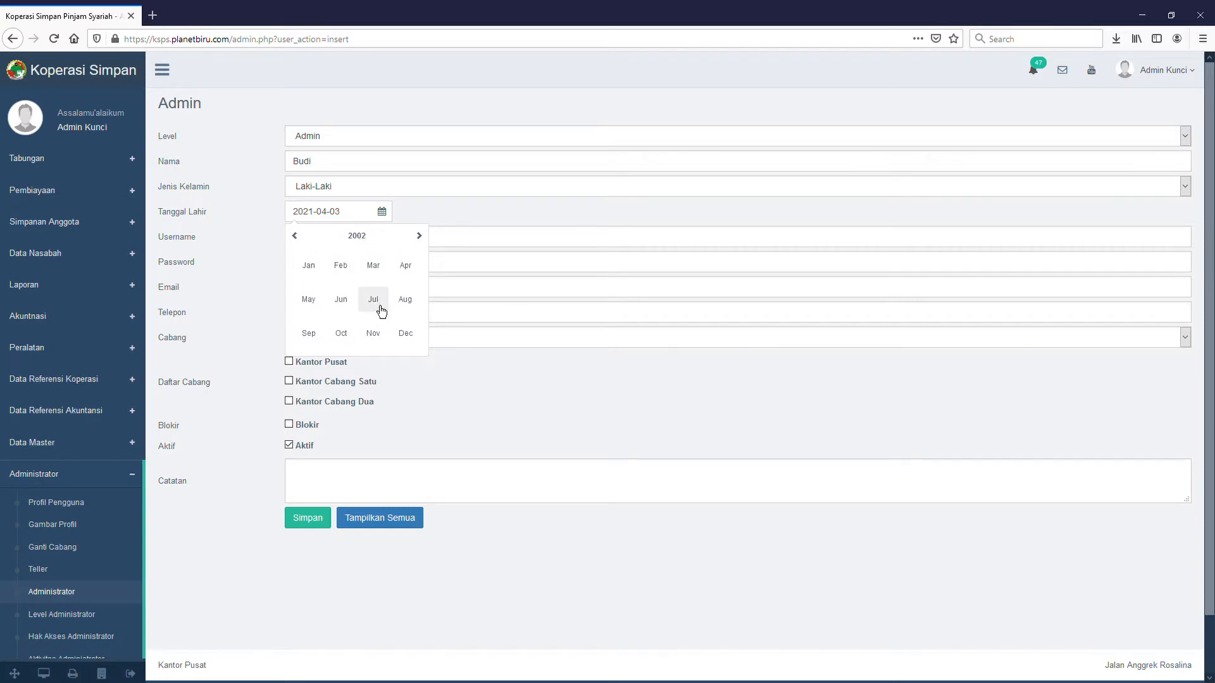
left_click(379, 307)
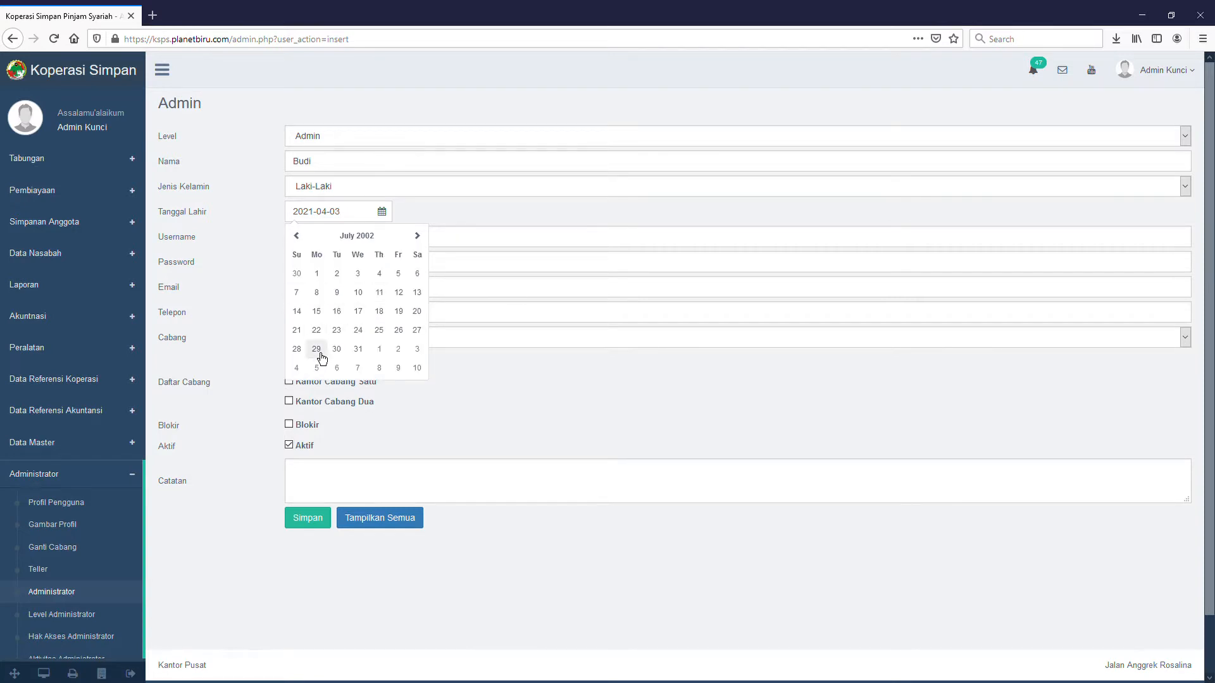
left_click(337, 330)
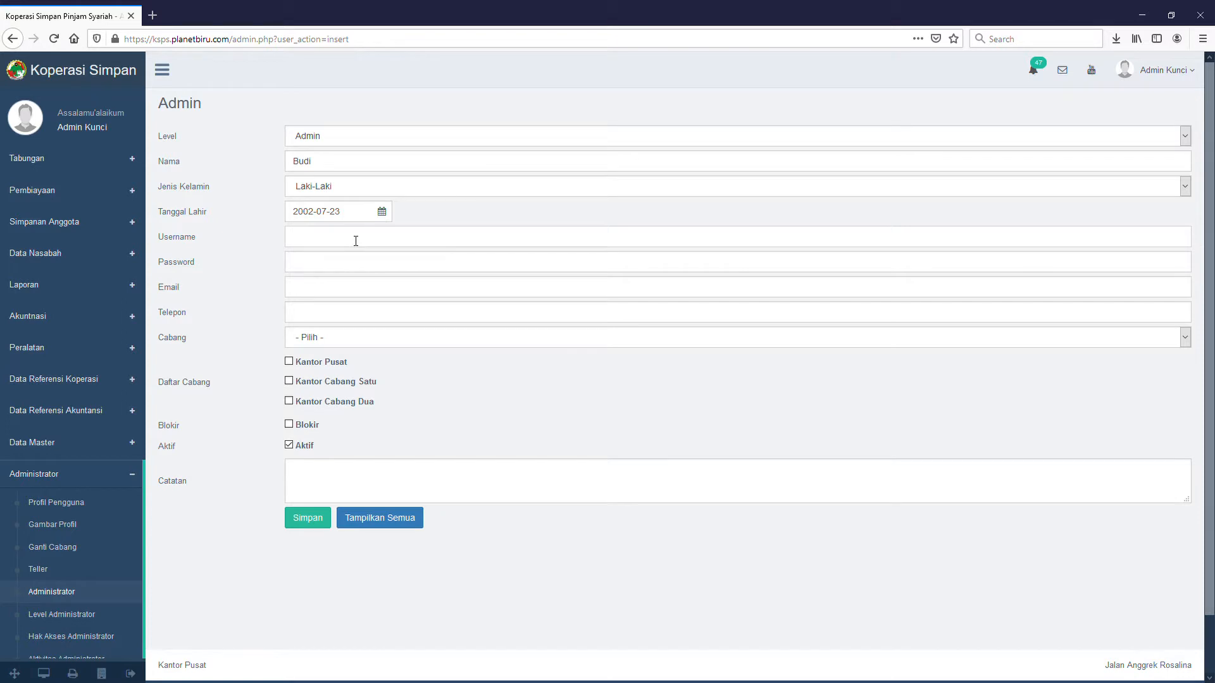
Enter the new admin's username and type the account password.
type("budi")
left_click(351, 264)
type("•")
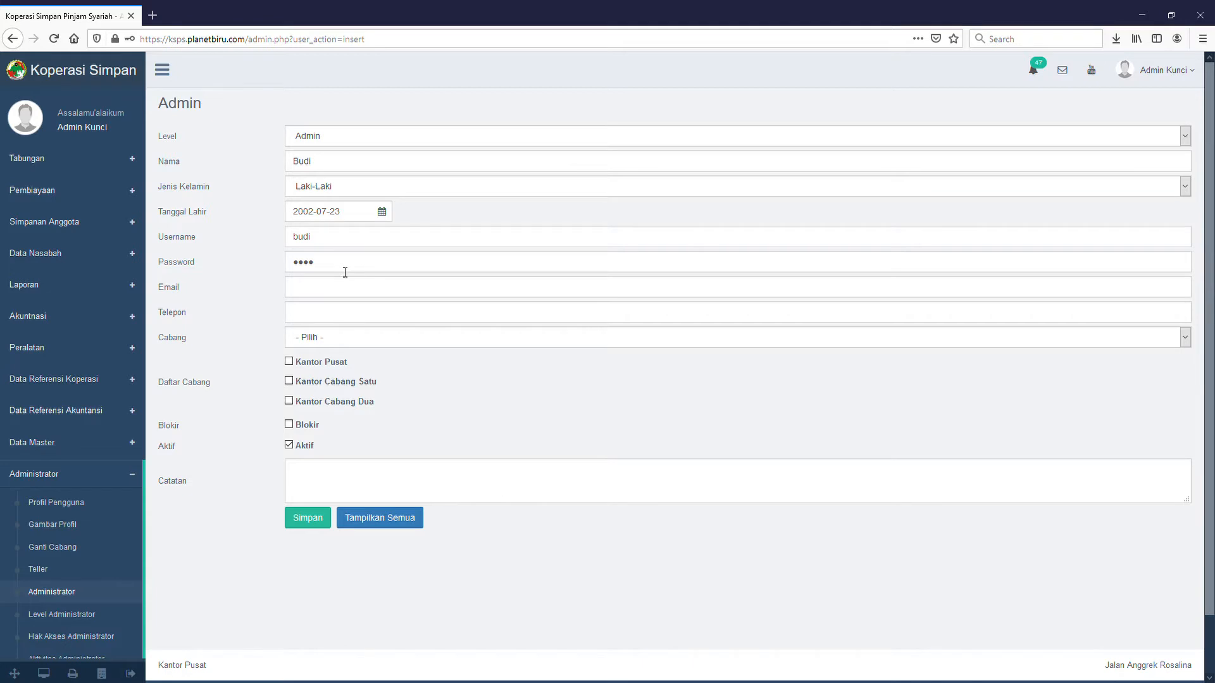
type("•••")
Select the whole entry in the Password field.
double_click(185, 270)
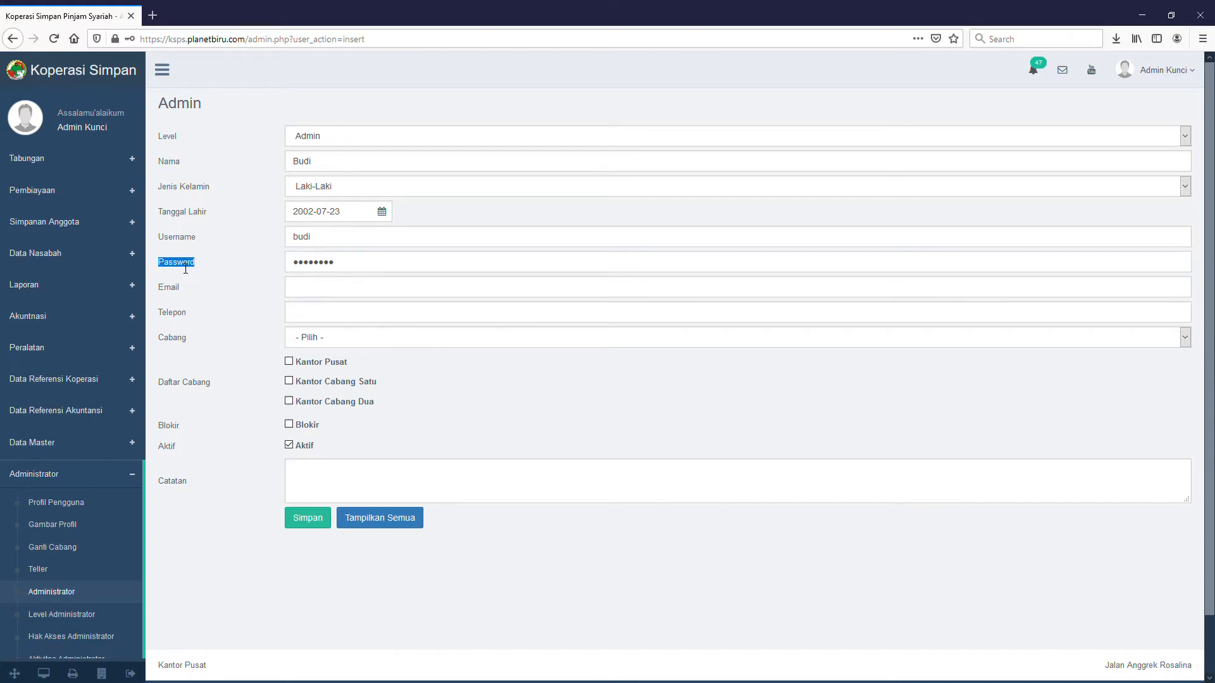
left_click(420, 272)
key("ctrl+a")
Fill in the new admin's e-mail address, correcting its domain.
left_click(345, 298)
type("budi@domai.com")
left_click(352, 294)
type("n")
double_click(348, 290)
double_click(365, 290)
type("t")
type("ld")
Enter the new admin's phone number, fixing the last digit.
type("8")
type("11111111")
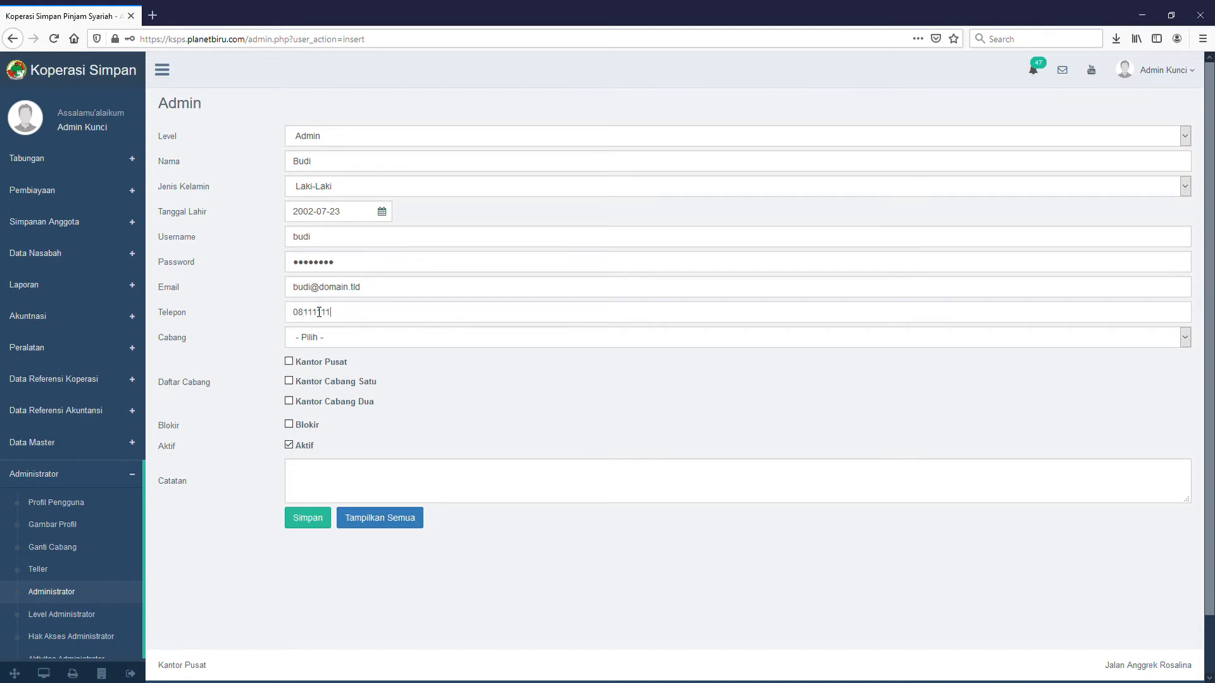
type("111")
type("4")
key("BackSpace")
type("3")
key("Tab")
Set the Cabang to Kantor Cabang Satu and remove Kantor Pusat from Daftar Cabang.
left_click(395, 393)
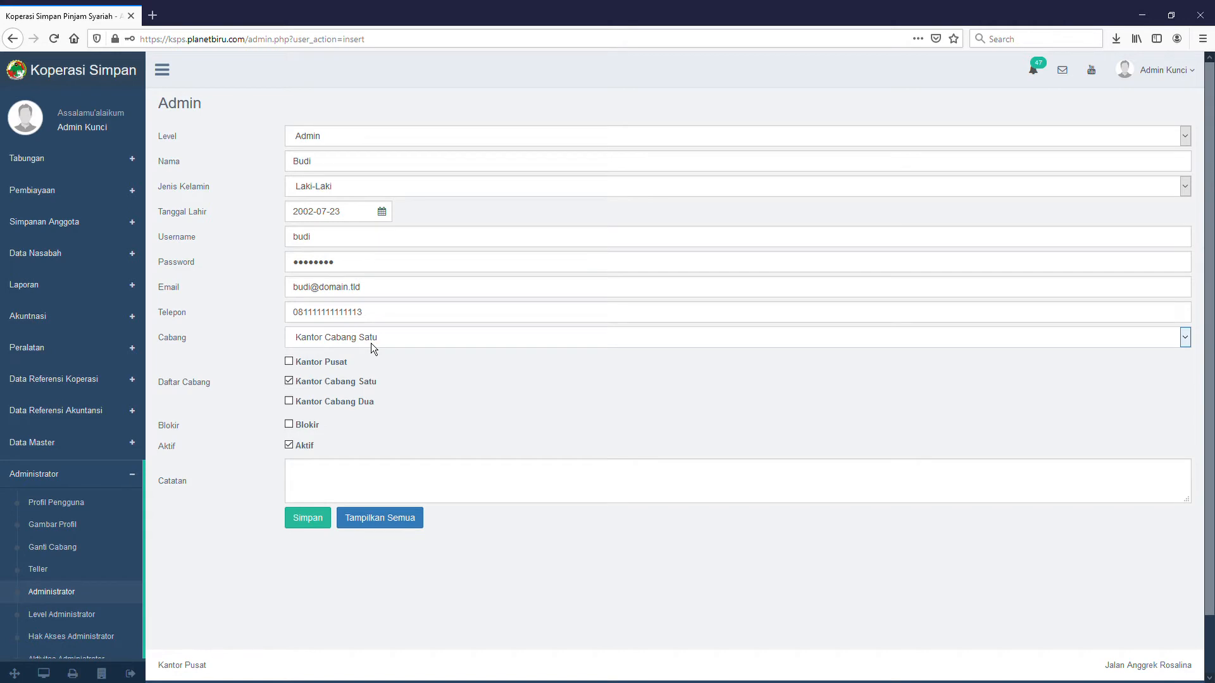
left_click(363, 381)
left_click(370, 397)
double_click(166, 342)
left_click(293, 367)
double_click(196, 382)
Click into the Catatan notes box and submit the new admin form with Simpan.
left_click(378, 435)
left_click(383, 475)
left_click(329, 530)
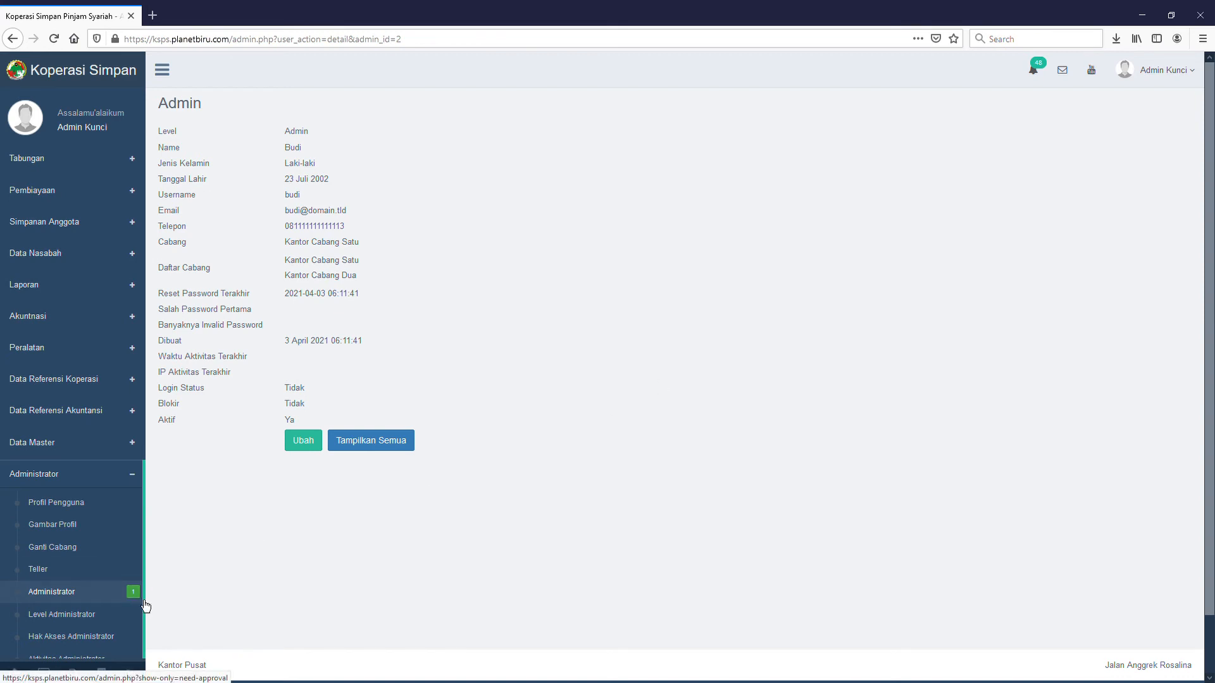
Return to the Administrator list via Tampilkan Semua and highlight the new account's Admin level.
left_click(370, 448)
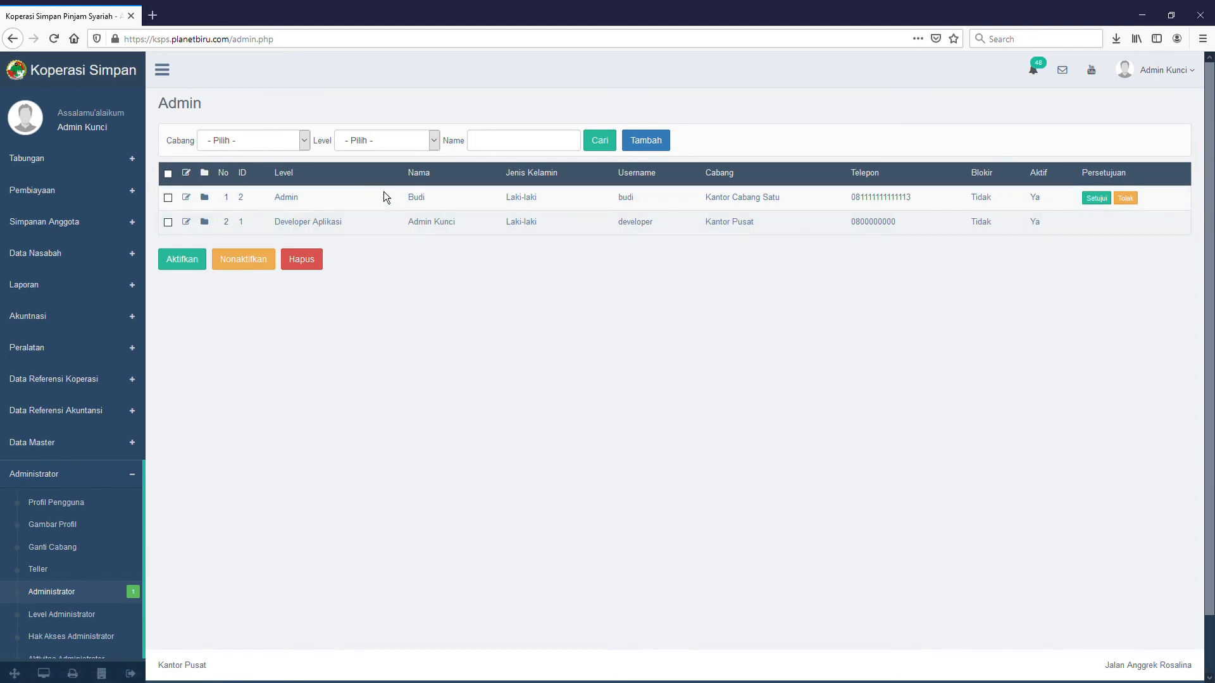
double_click(347, 202)
left_click(1105, 205)
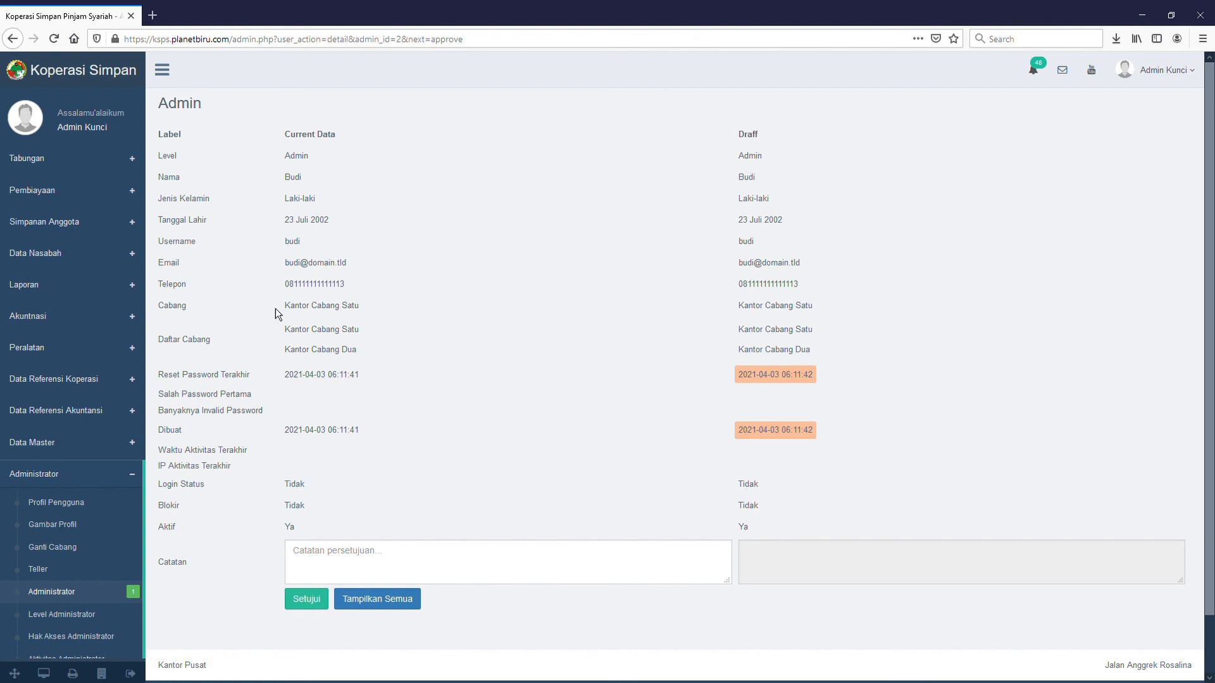
left_click(98, 598)
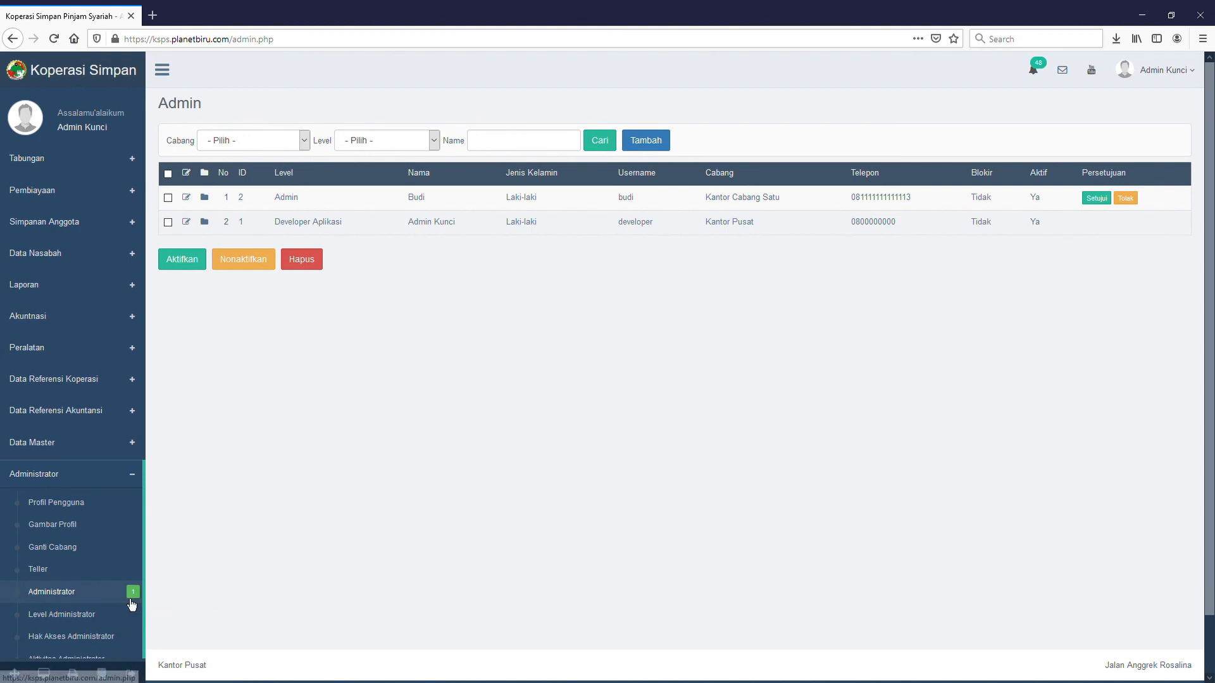
Reload the Administrator list and filter it to accounts needing approval via the green badge.
left_click(82, 601)
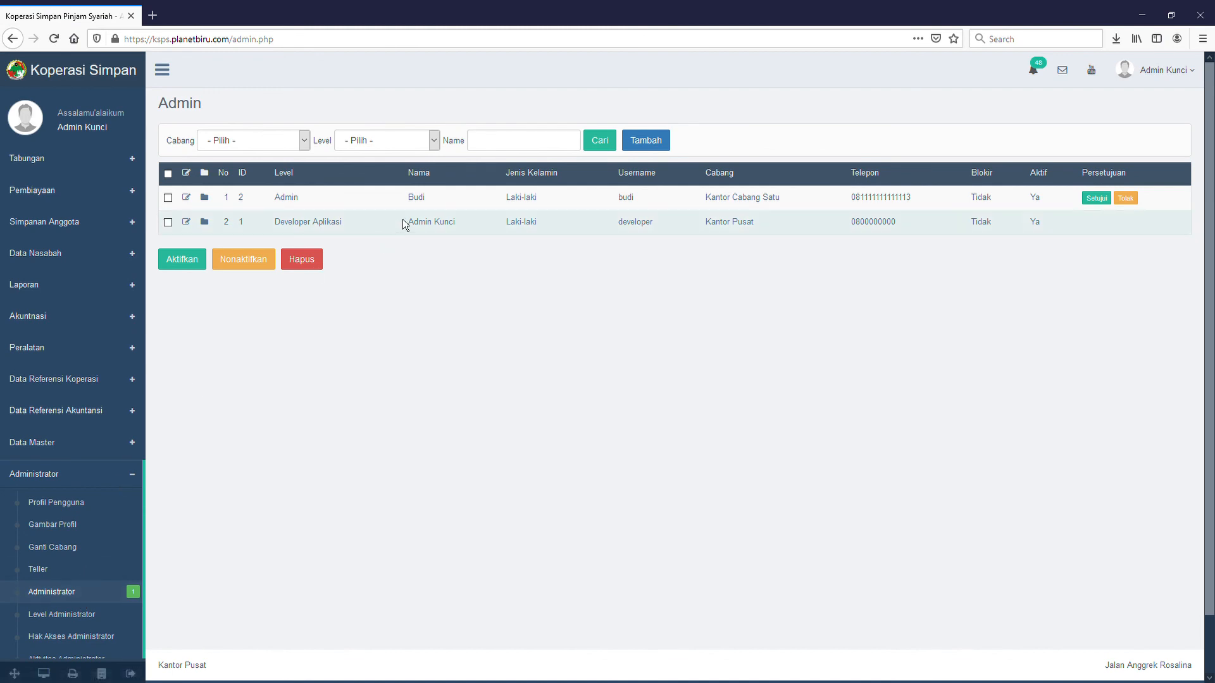
left_click(138, 601)
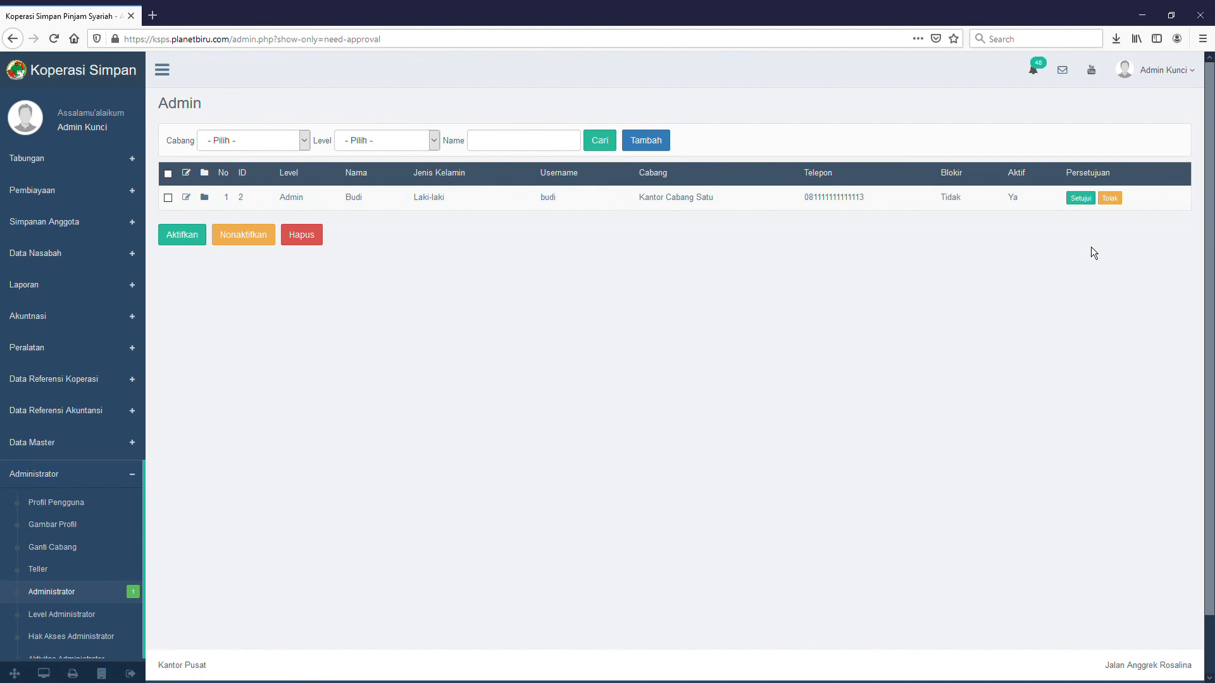
Review and approve the new Admin-level user account, then confirm the approval.
left_click(1092, 204)
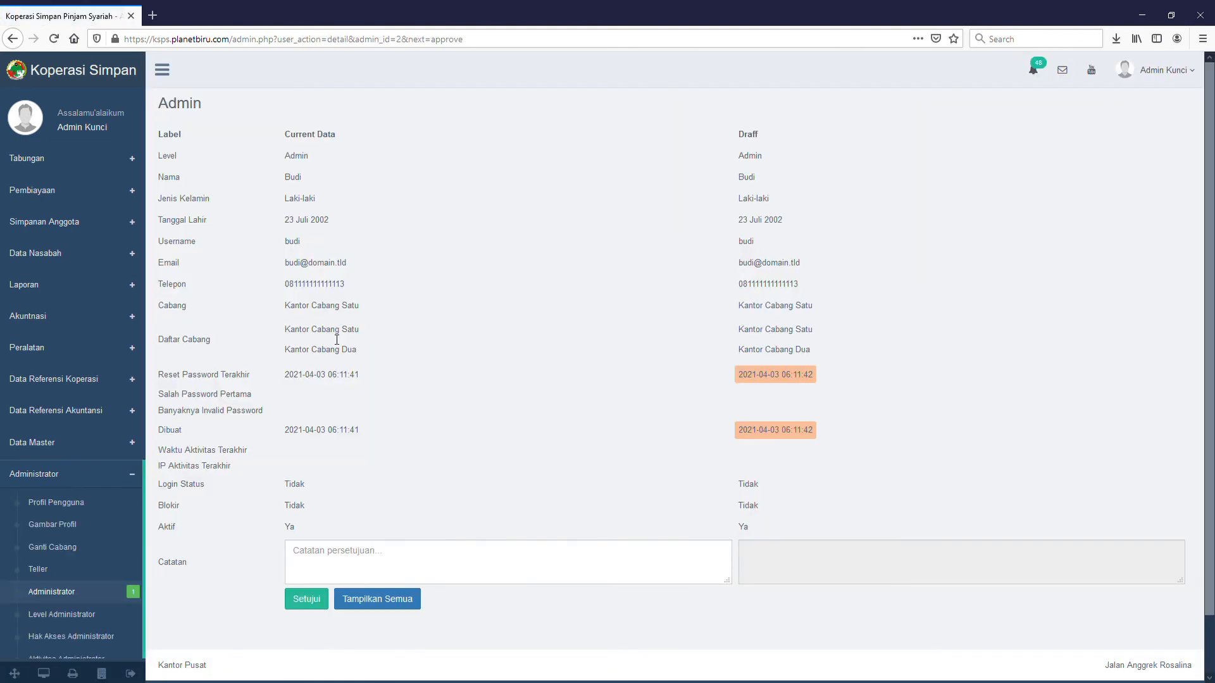
left_click(306, 601)
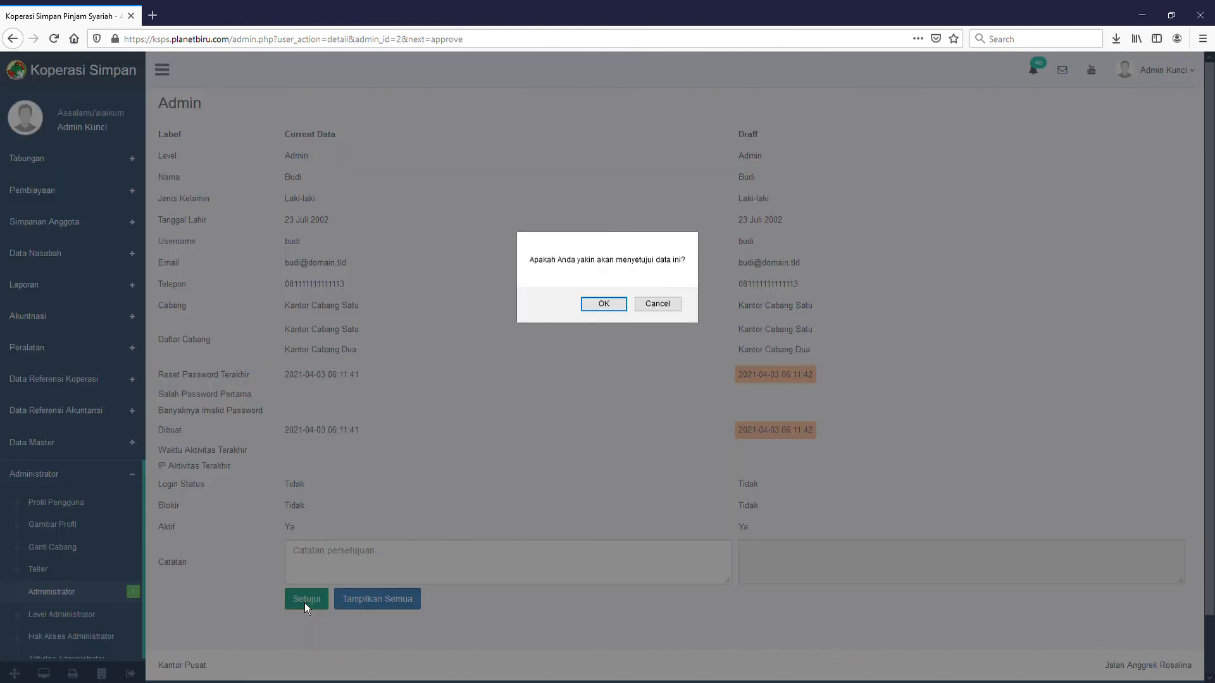
left_click(603, 308)
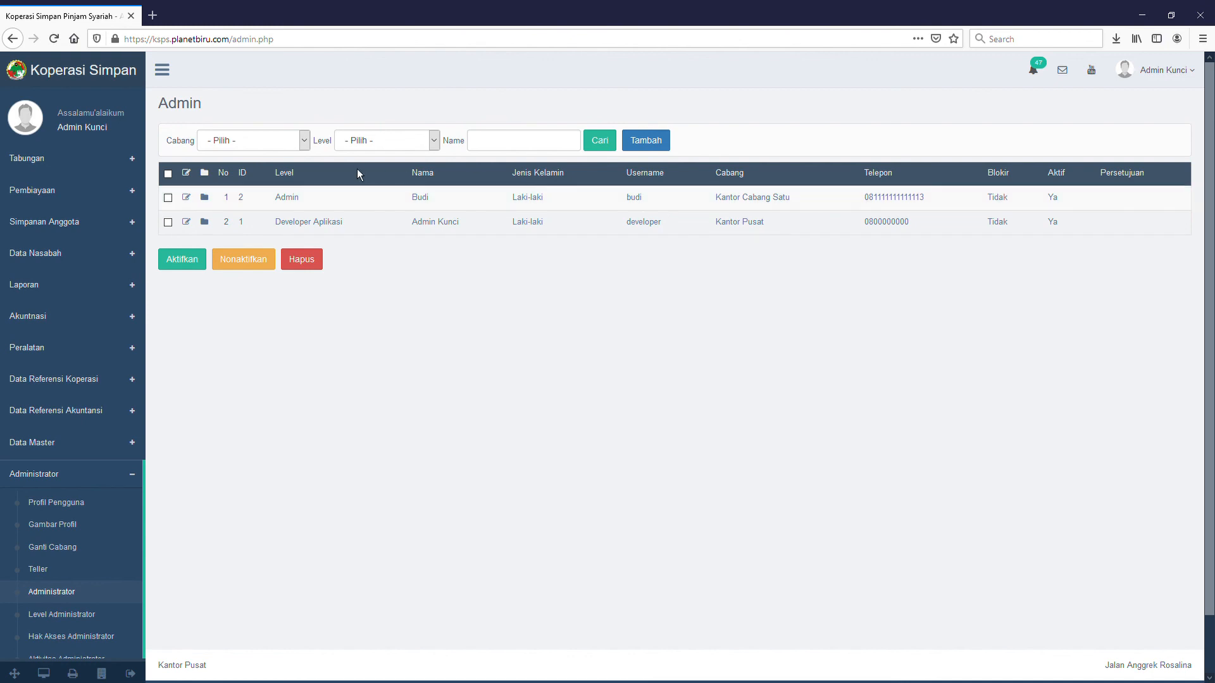
double_click(315, 206)
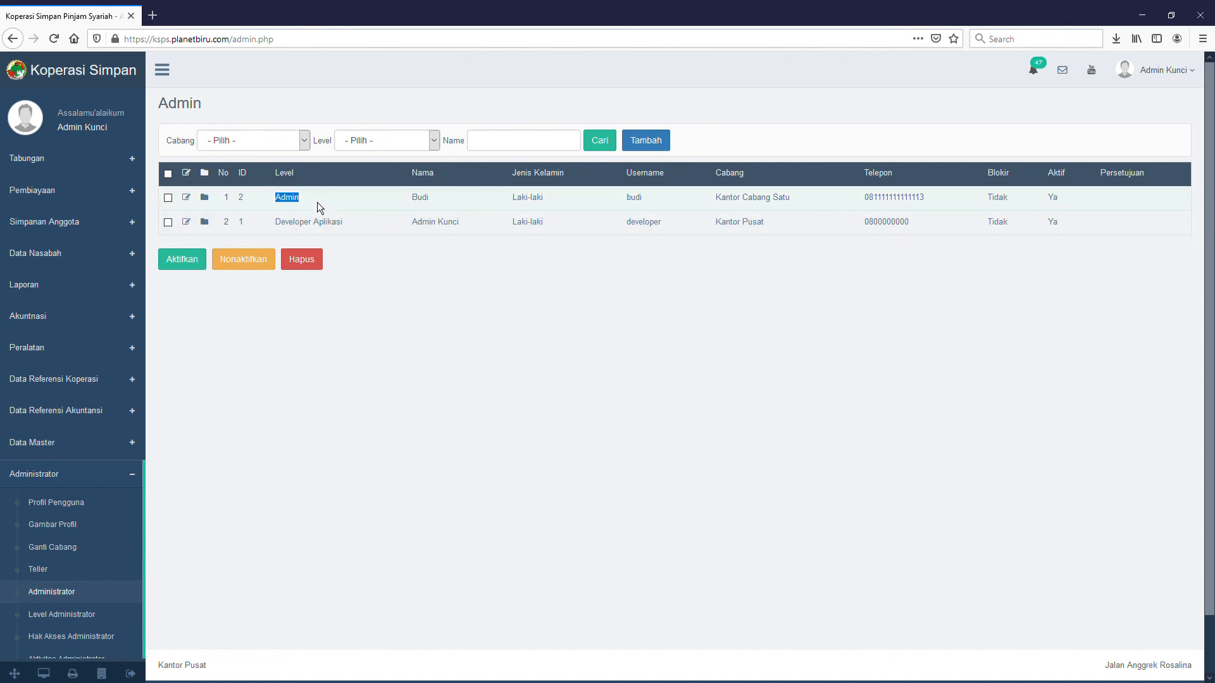
double_click(453, 206)
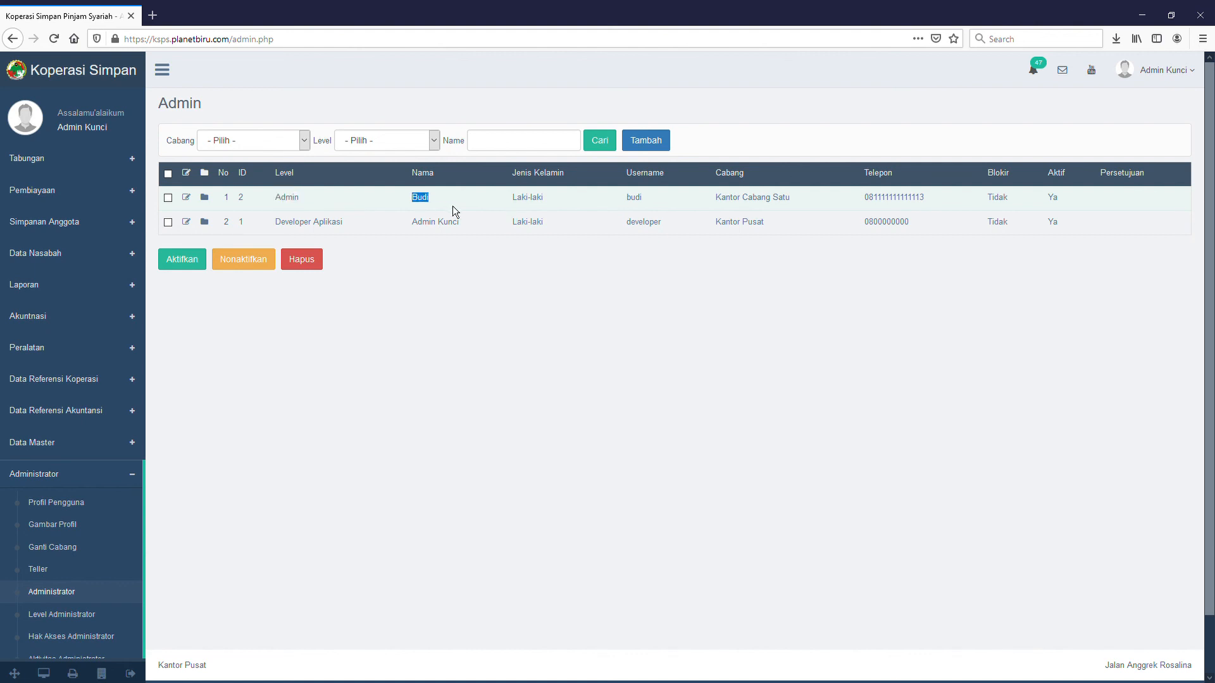